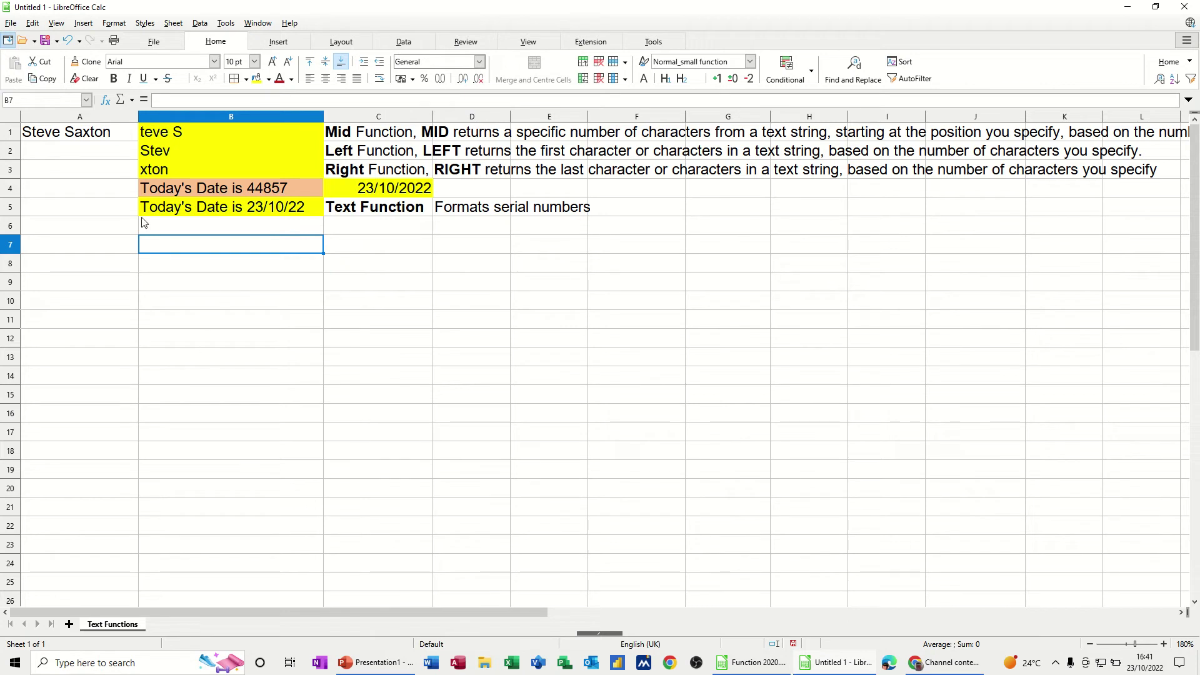
- Review the source text in A1 and the existing MID, LEFT, RIGHT, concatenation and TEXT formulas in B1–B5
{"action": "left_click", "coordinate": [71, 140]}
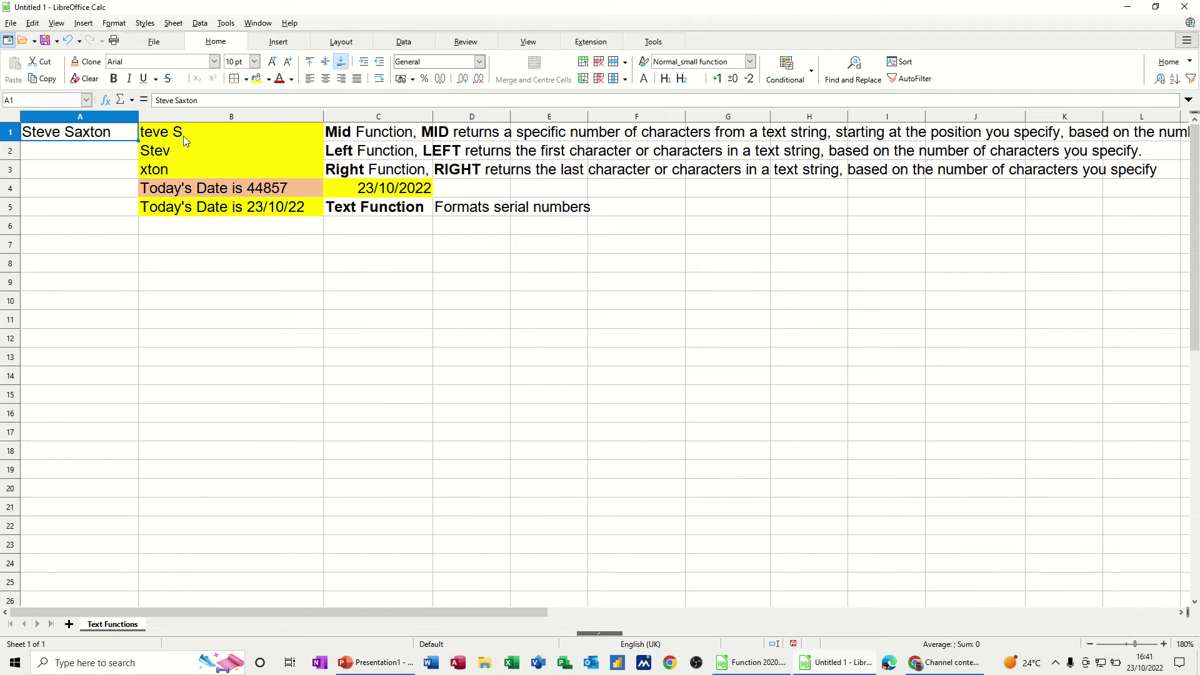
{"action": "left_click", "coordinate": [205, 129]}
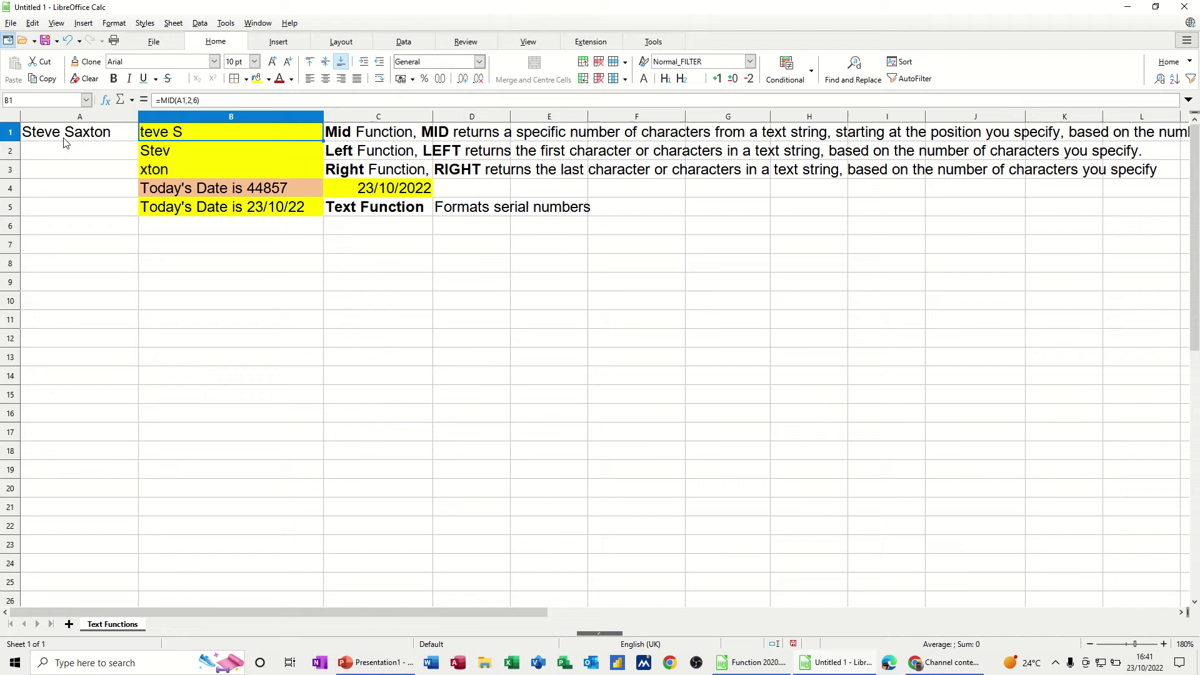
{"action": "left_click", "coordinate": [166, 152]}
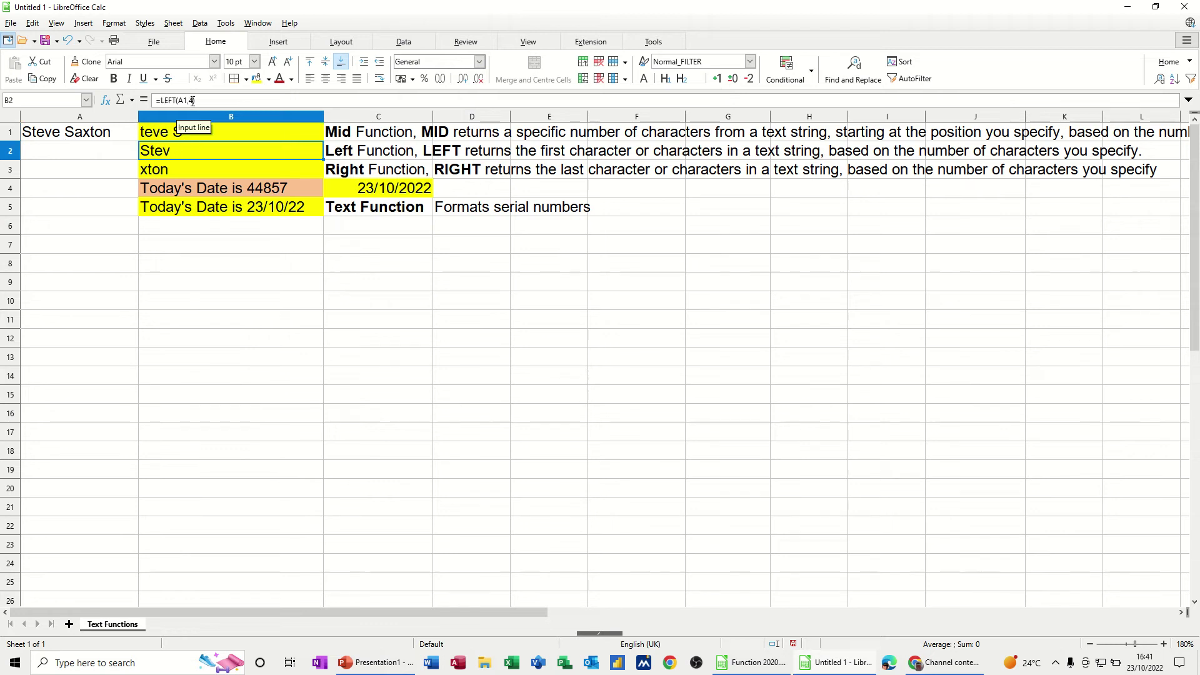
{"action": "left_click", "coordinate": [166, 170]}
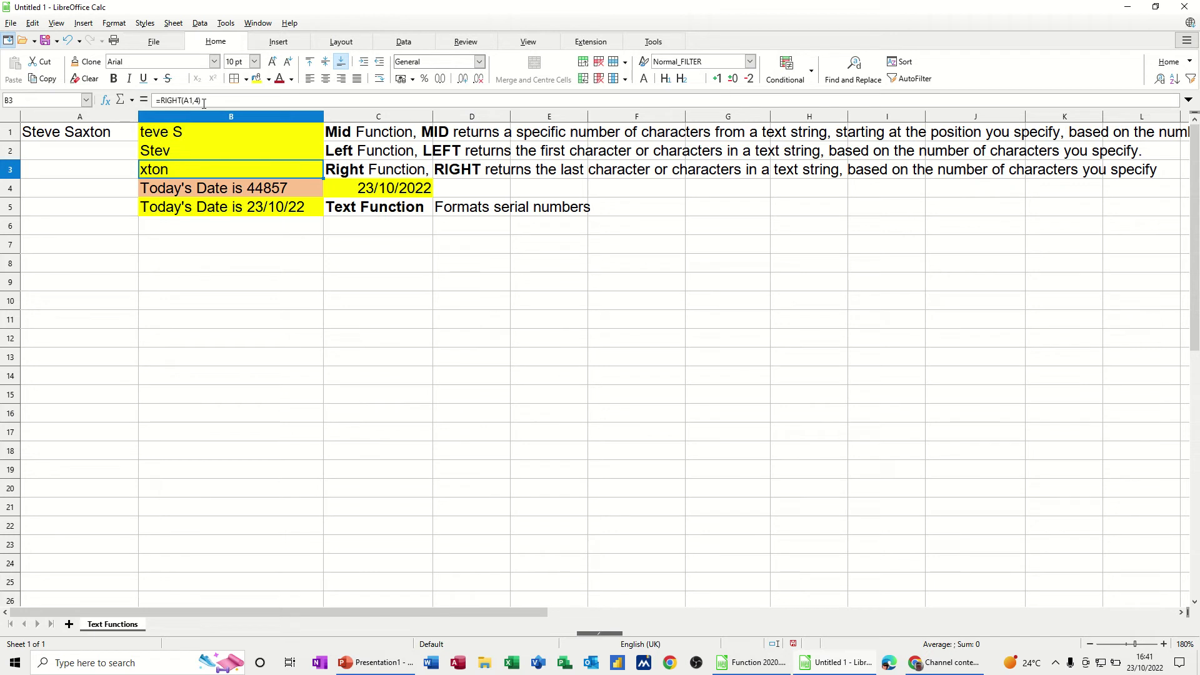
{"action": "left_click", "coordinate": [174, 195]}
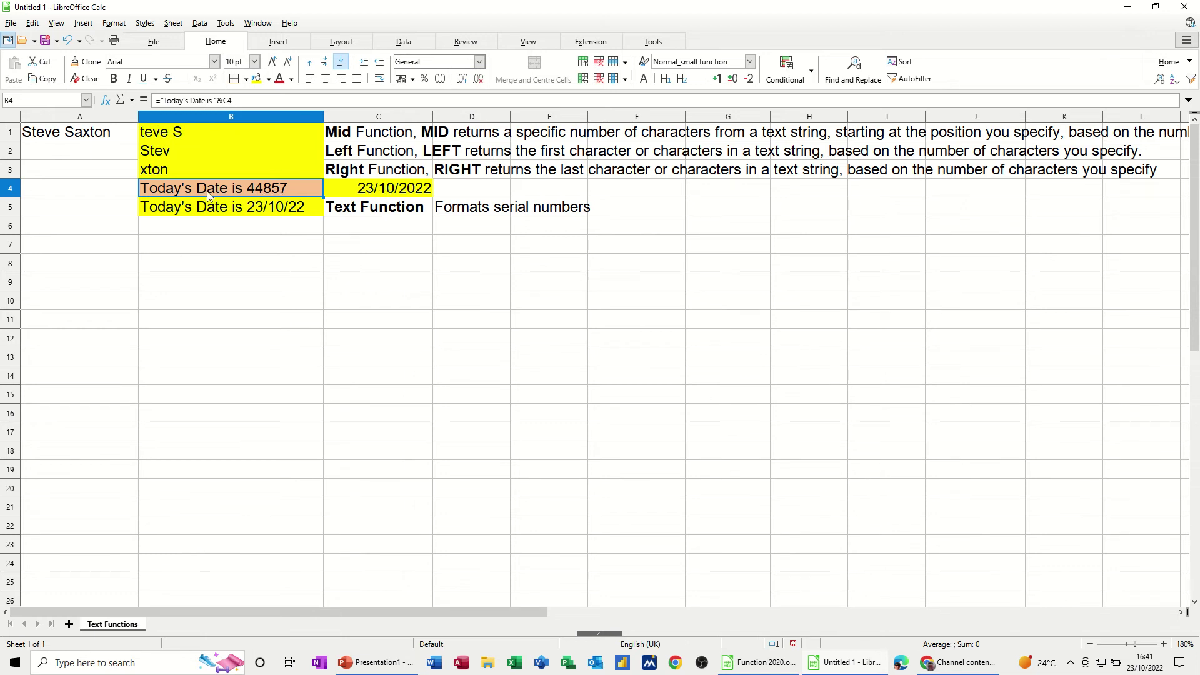
{"action": "left_click", "coordinate": [191, 211]}
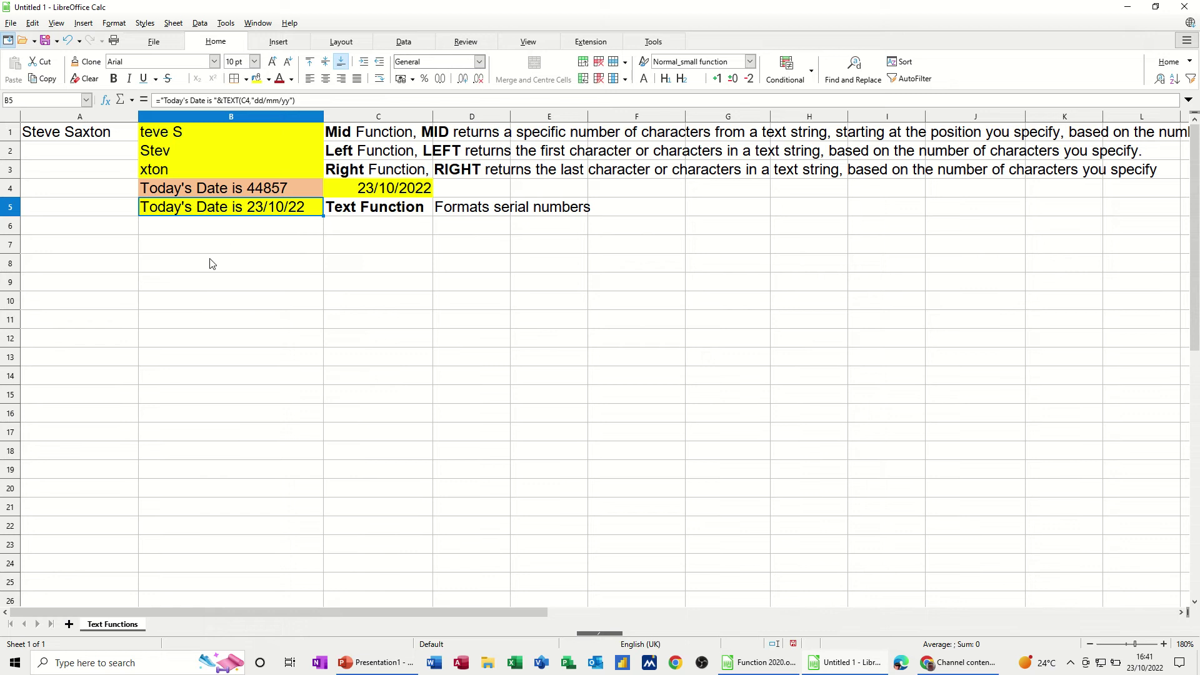
- Enter =MID(A1,2,6) in B7 to extract six characters of A1 starting at the second
{"action": "left_click", "coordinate": [192, 245]}
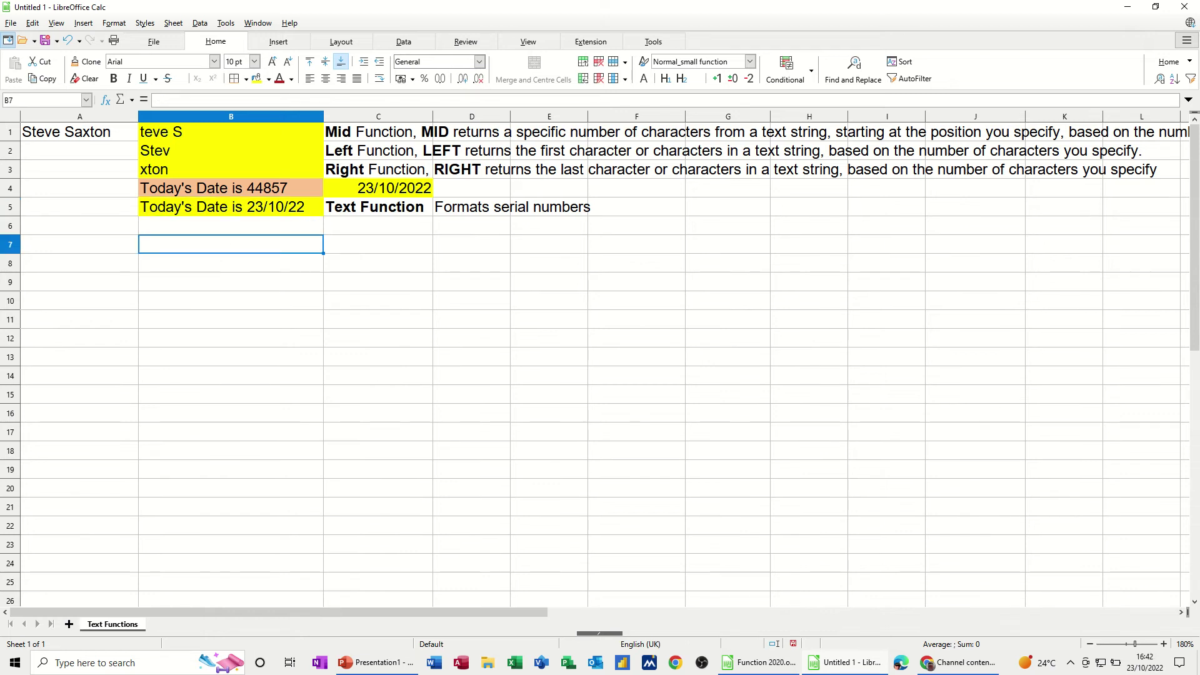
{"action": "type", "text": "=mid("}
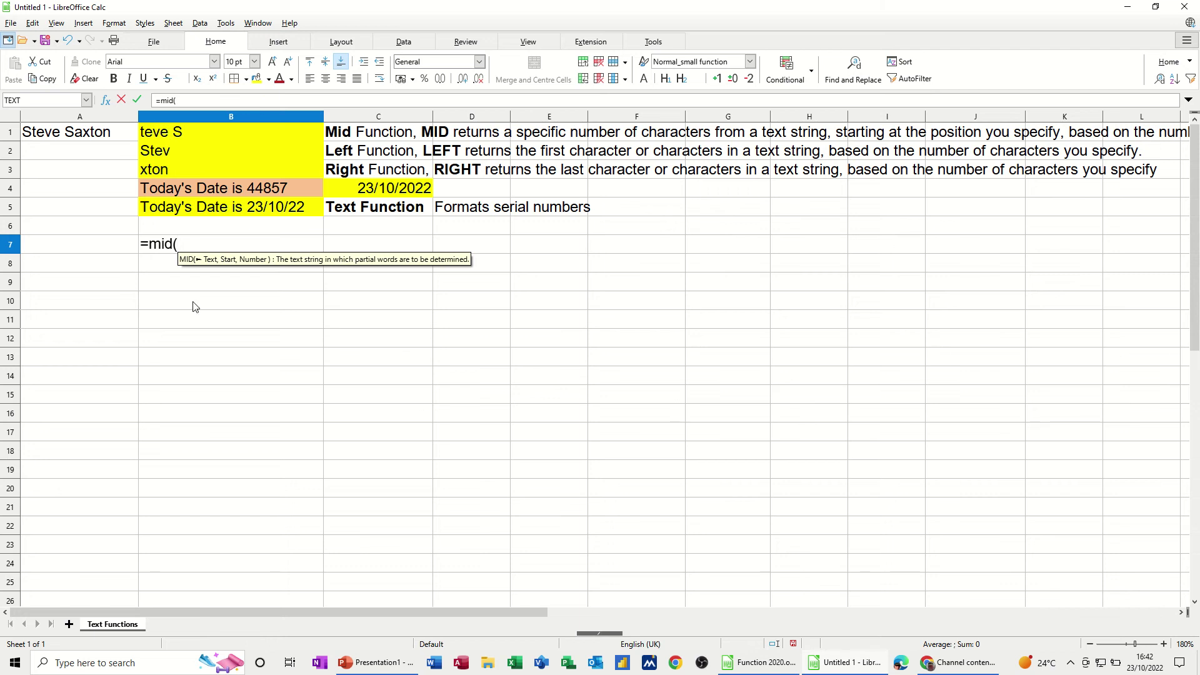
{"action": "left_click", "coordinate": [68, 137]}
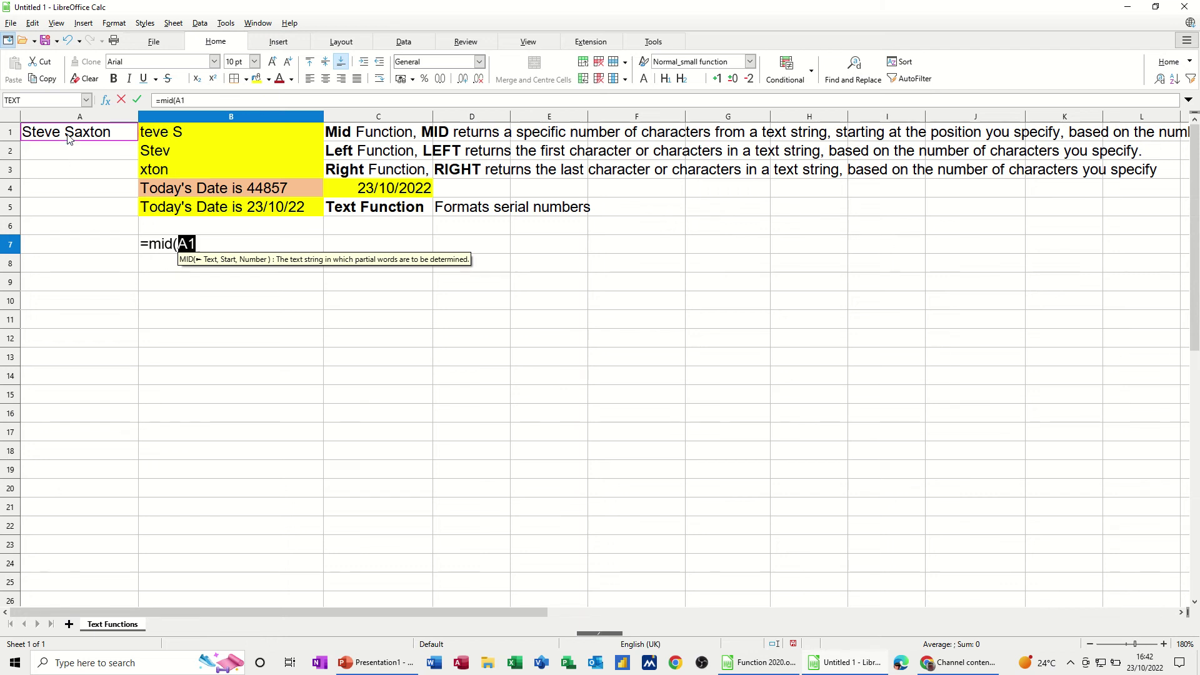
{"action": "type", "text": ","}
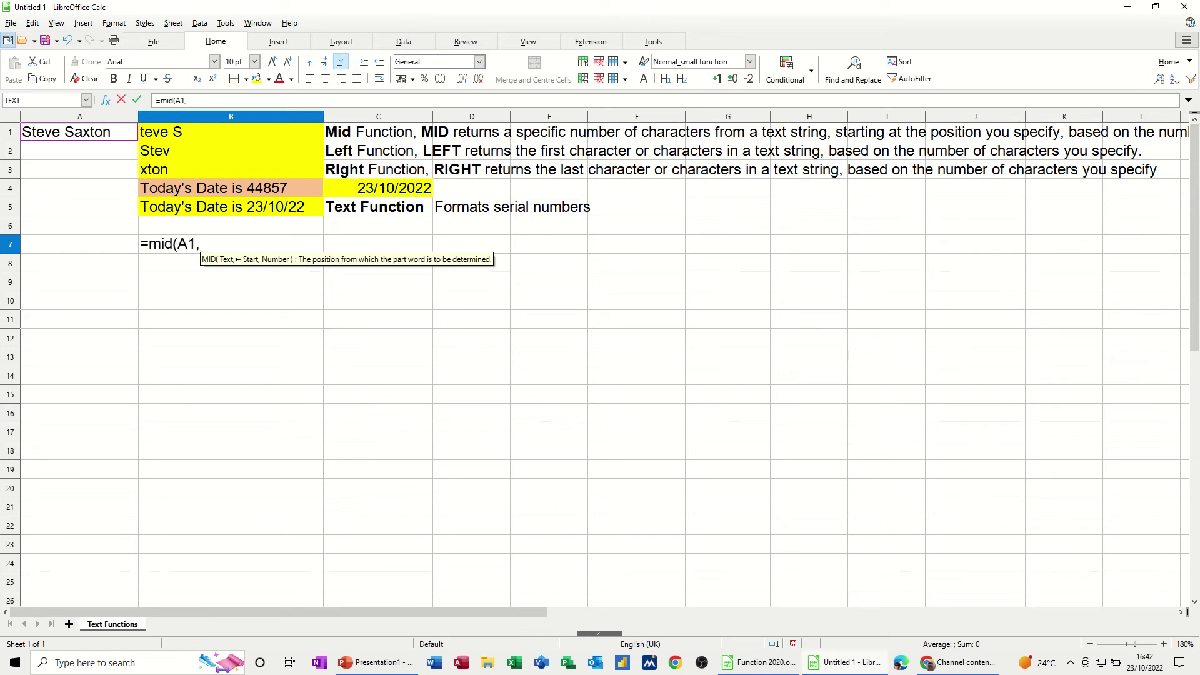
{"action": "type", "text": "2,"}
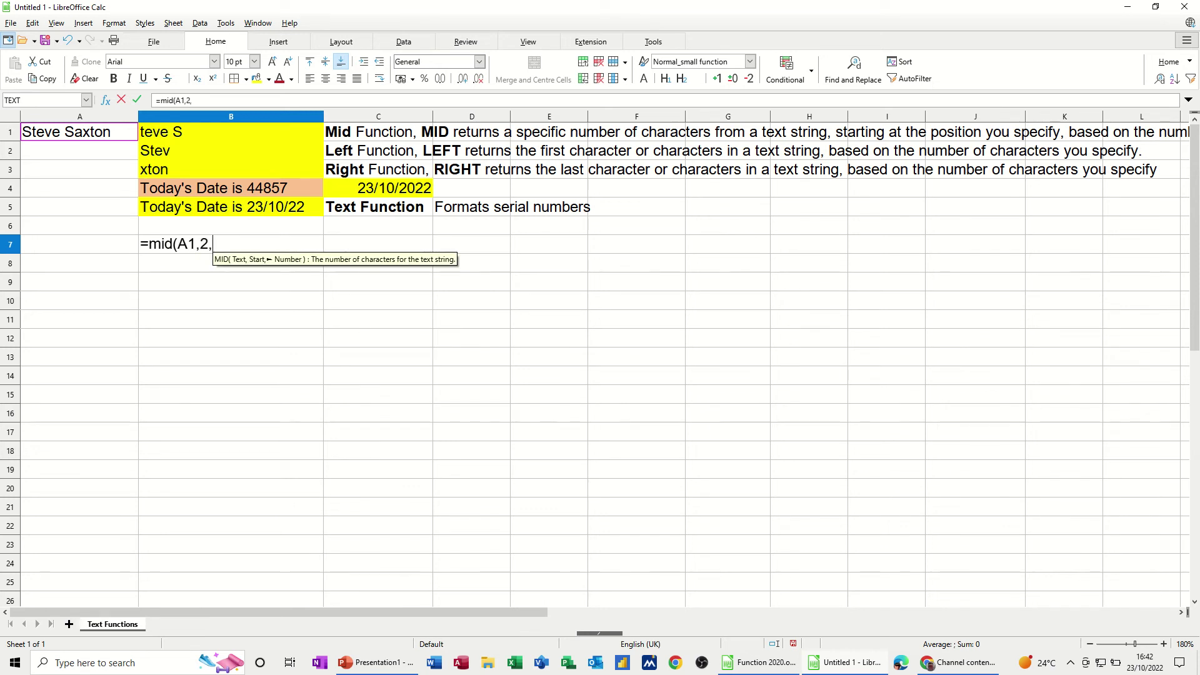
{"action": "type", "text": "6"}
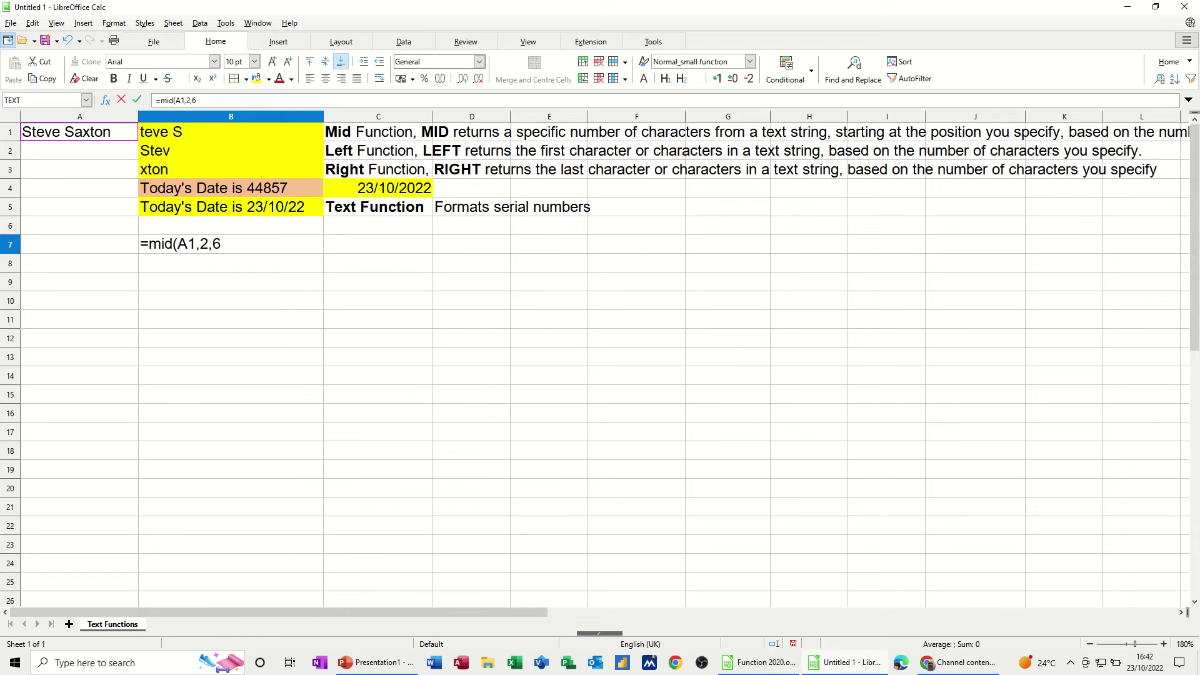
{"action": "type", "text": ")"}
{"action": "left_click", "coordinate": [137, 102]}
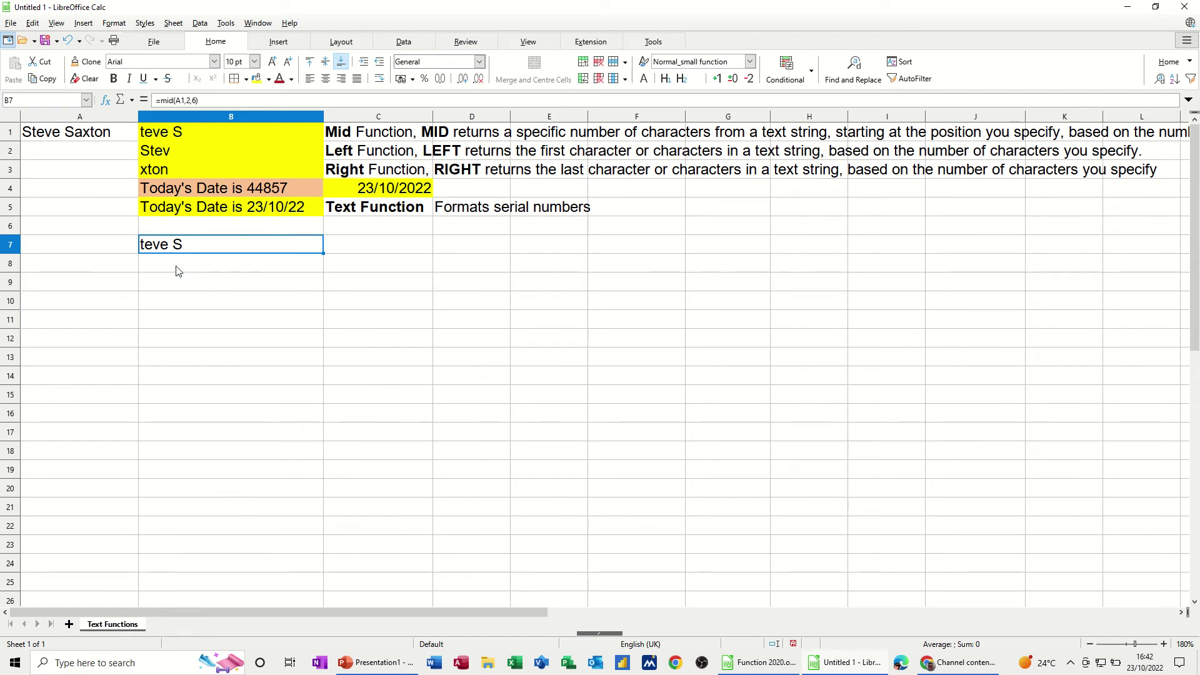
- Enter =LEFT(A1,3) in B8 to return the first three characters of A1
{"action": "key", "text": "Return"}
{"action": "type", "text": "="}
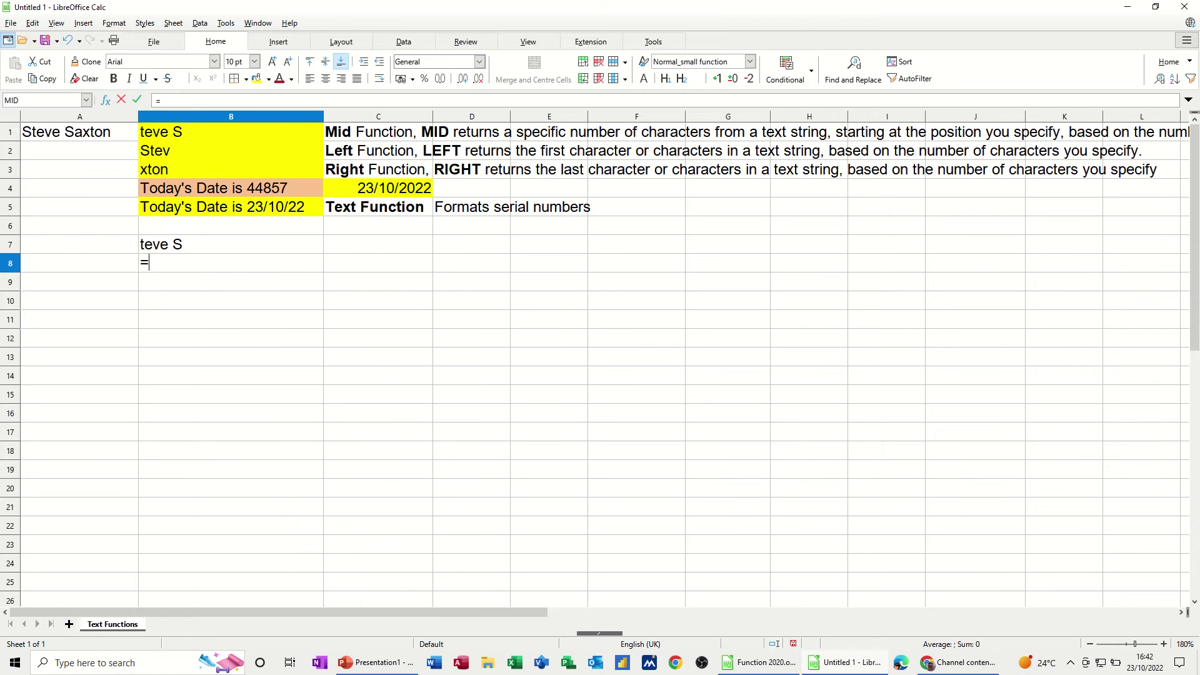
{"action": "type", "text": "left"}
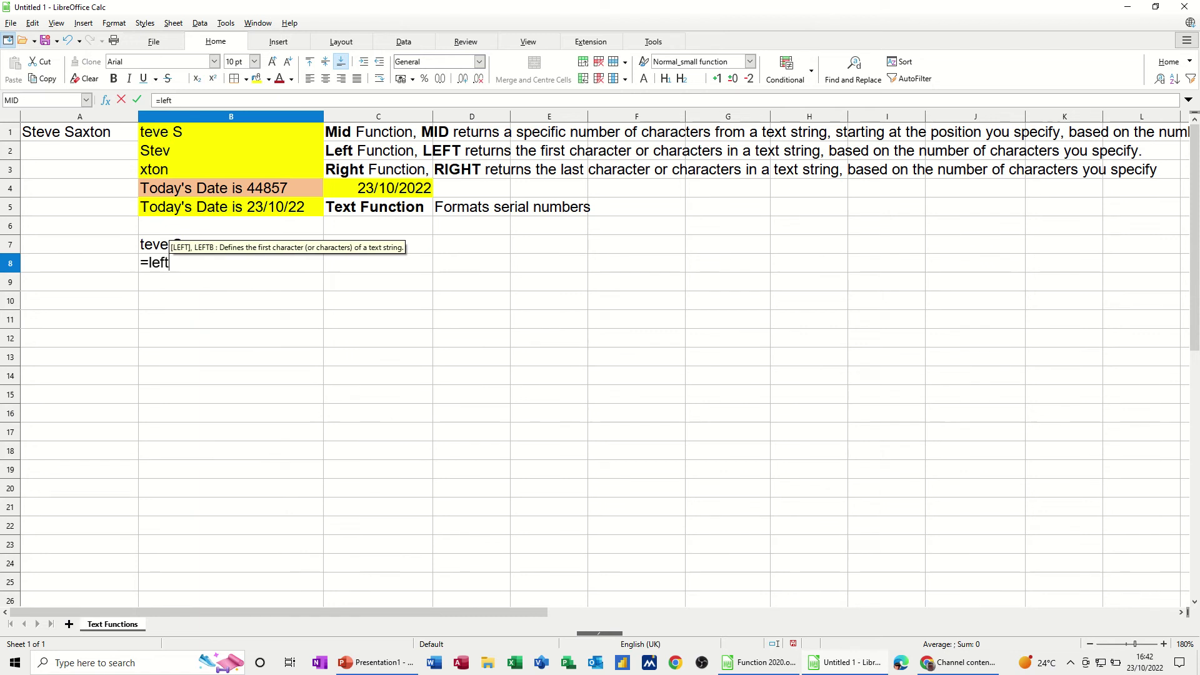
{"action": "type", "text": "("}
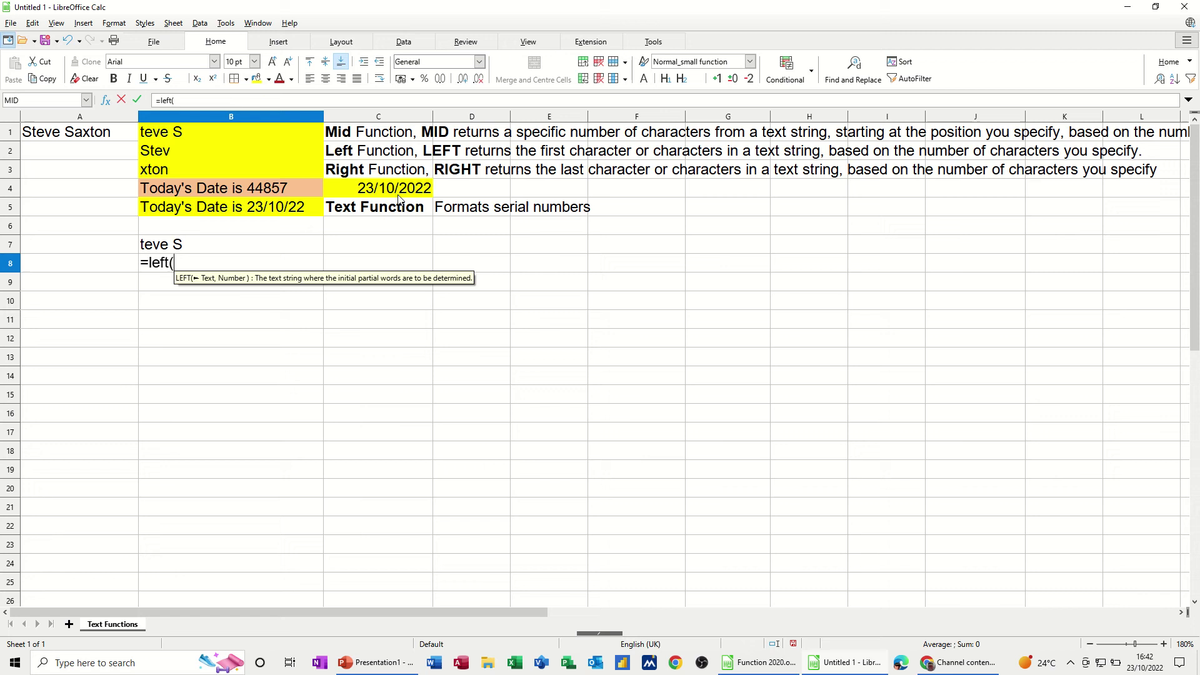
{"action": "left_click", "coordinate": [90, 136]}
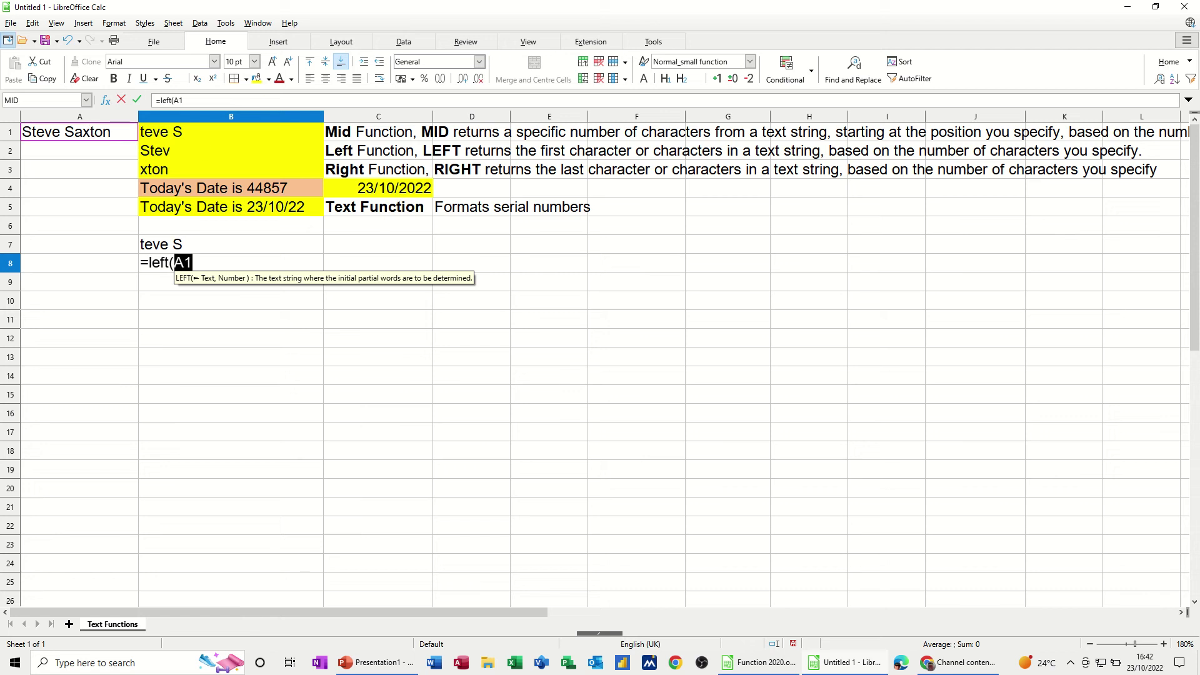
{"action": "type", "text": ",3"}
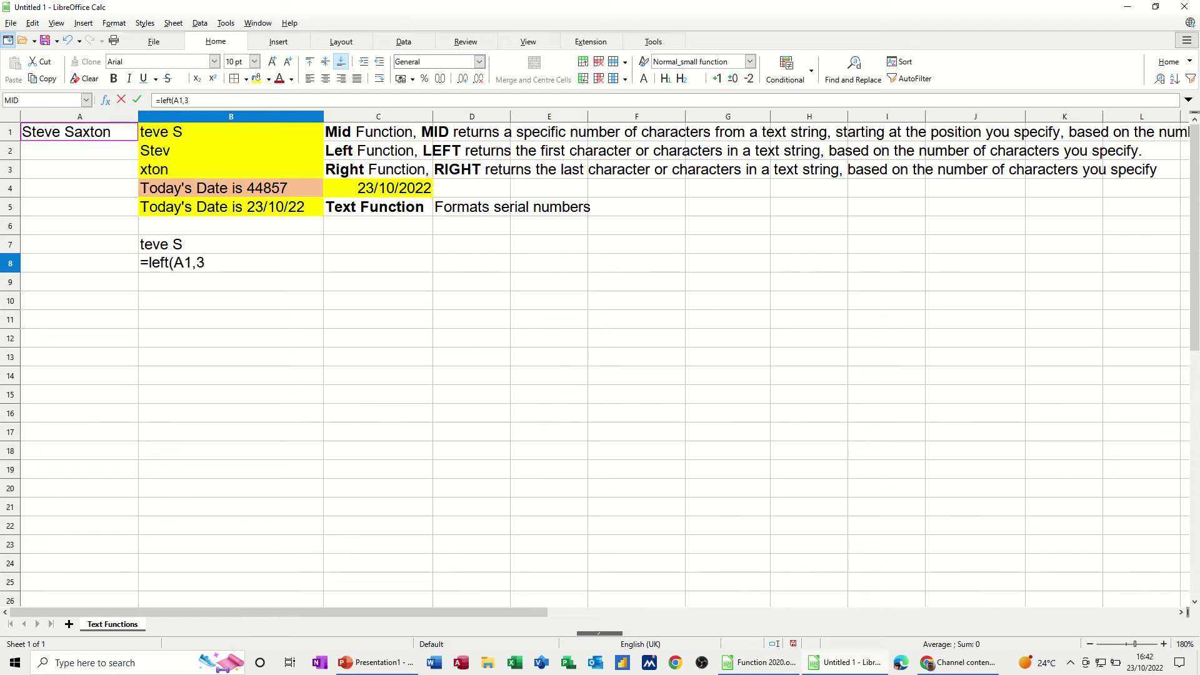
{"action": "type", "text": ")"}
{"action": "left_click", "coordinate": [137, 99]}
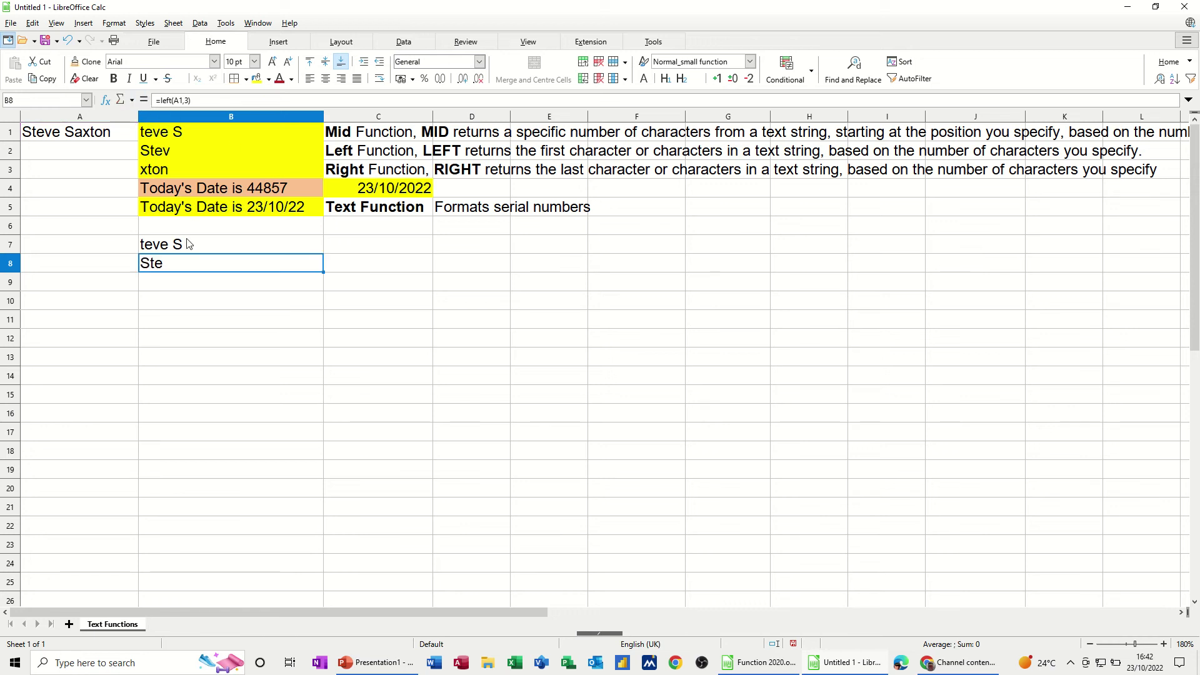
{"action": "left_click", "coordinate": [157, 281]}
- Enter =RIGHT(A1,3) in B9 to return the last three characters of A1
{"action": "type", "text": "="}
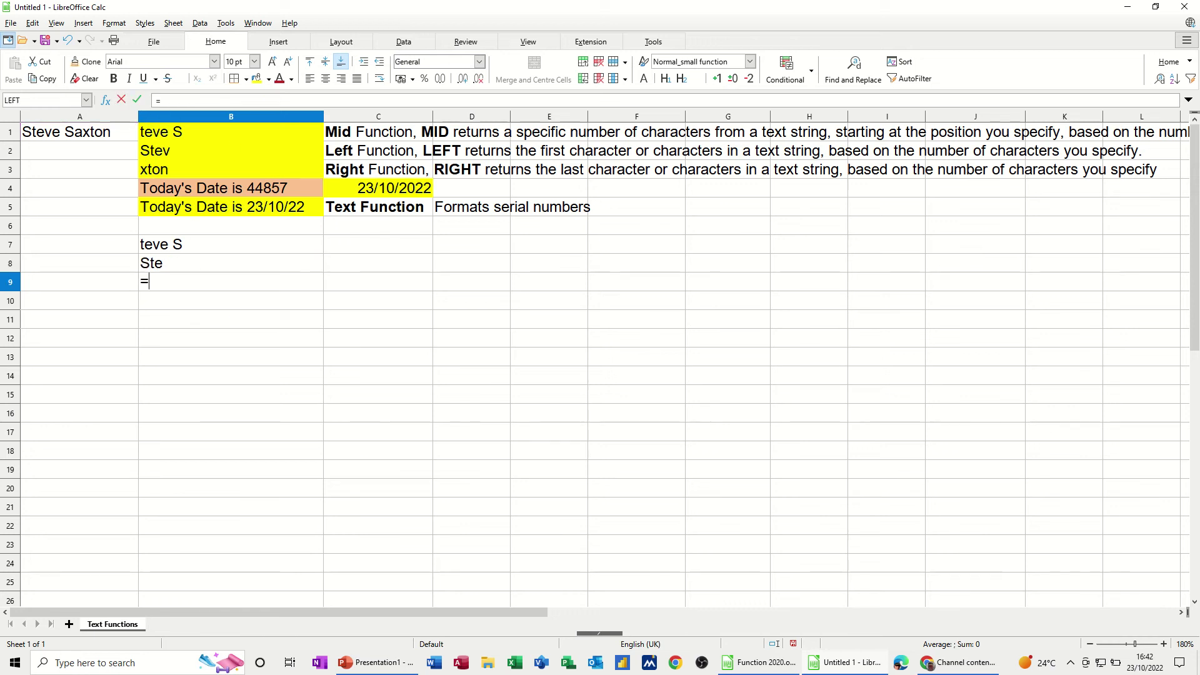
{"action": "type", "text": "right"}
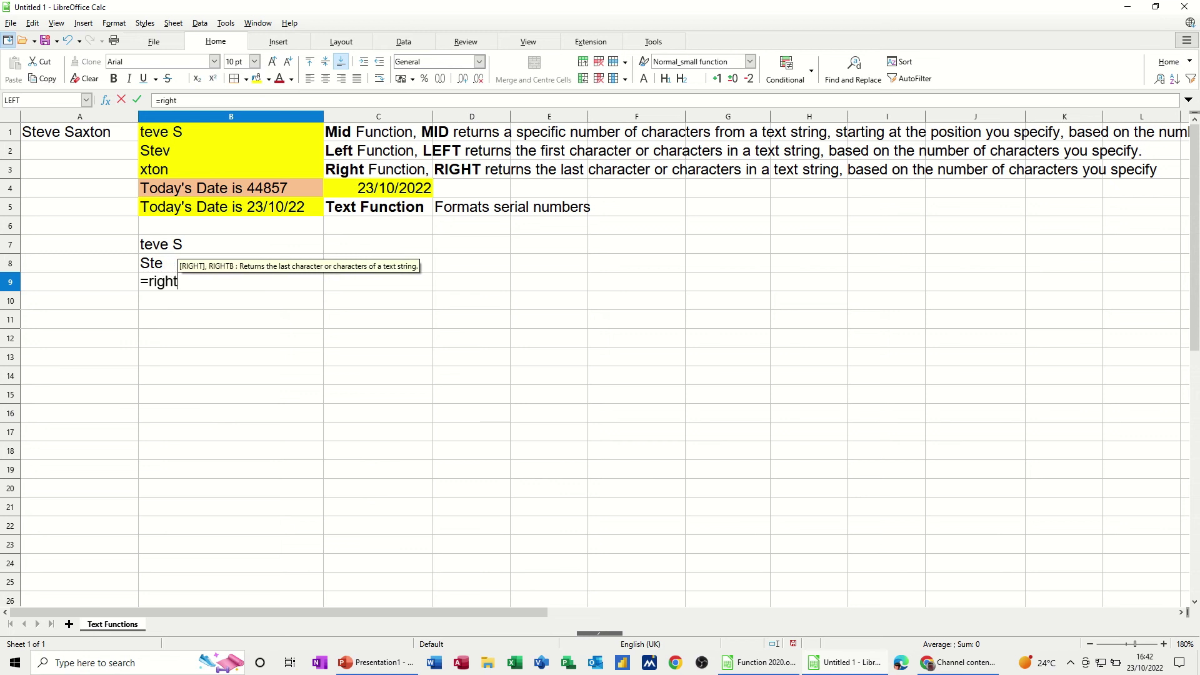
{"action": "type", "text": "(A1"}
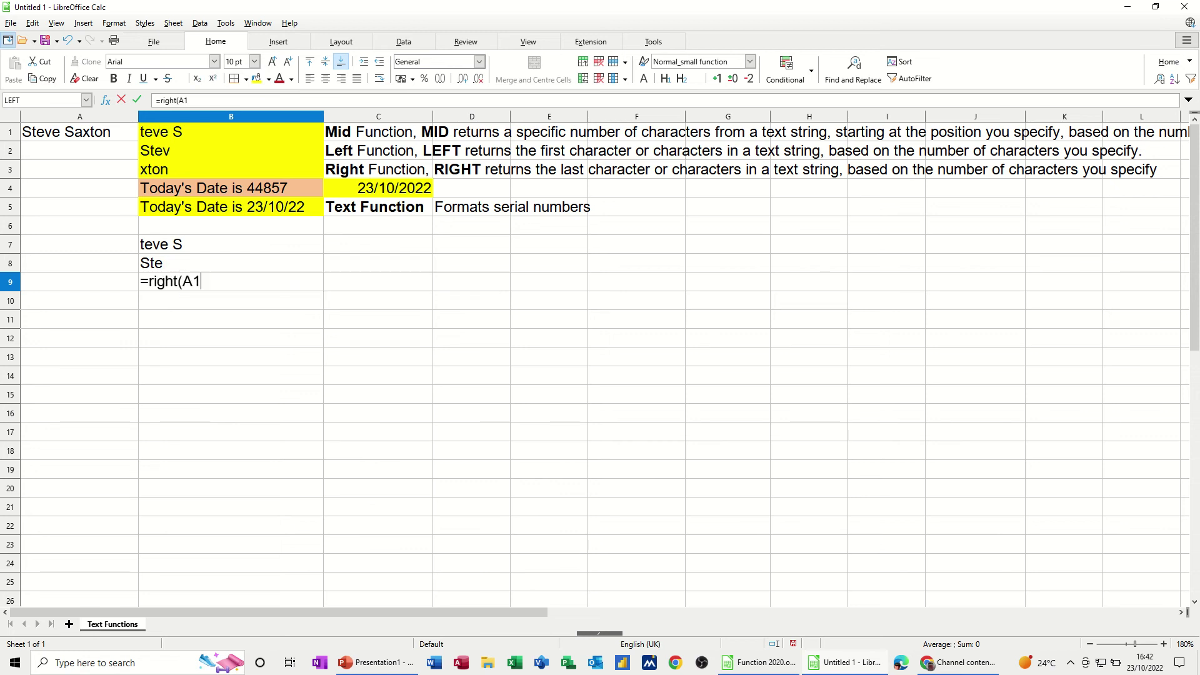
{"action": "type", "text": ",3)"}
{"action": "left_click", "coordinate": [136, 99]}
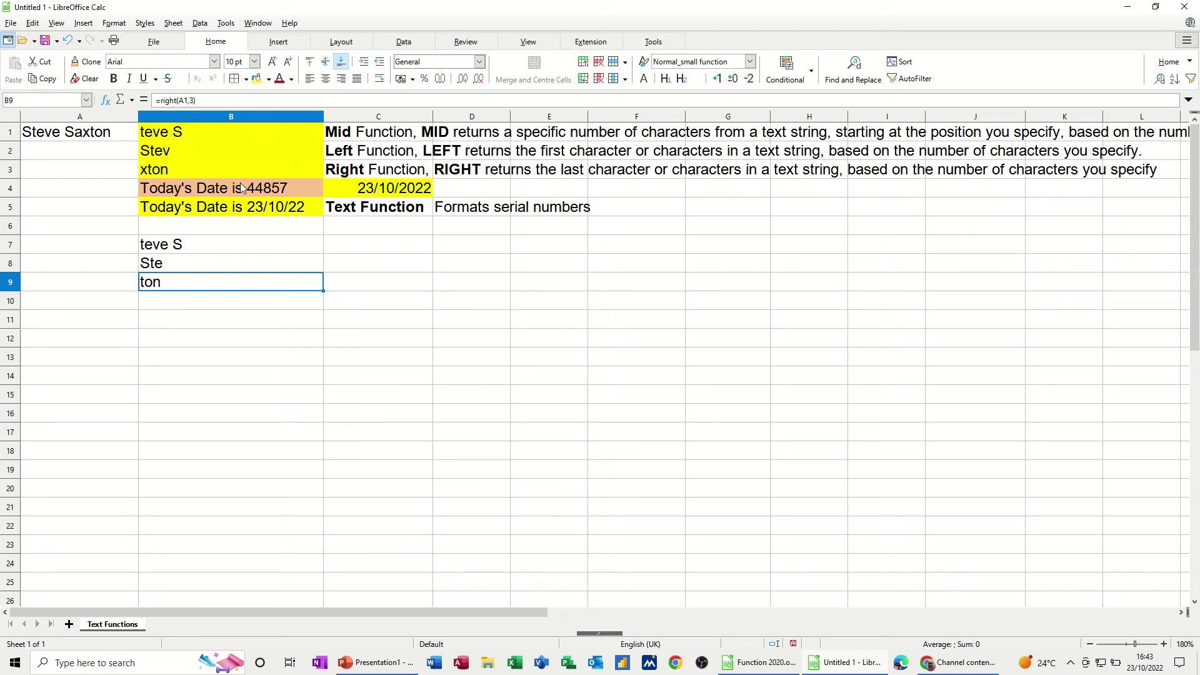
{"action": "left_click", "coordinate": [171, 305]}
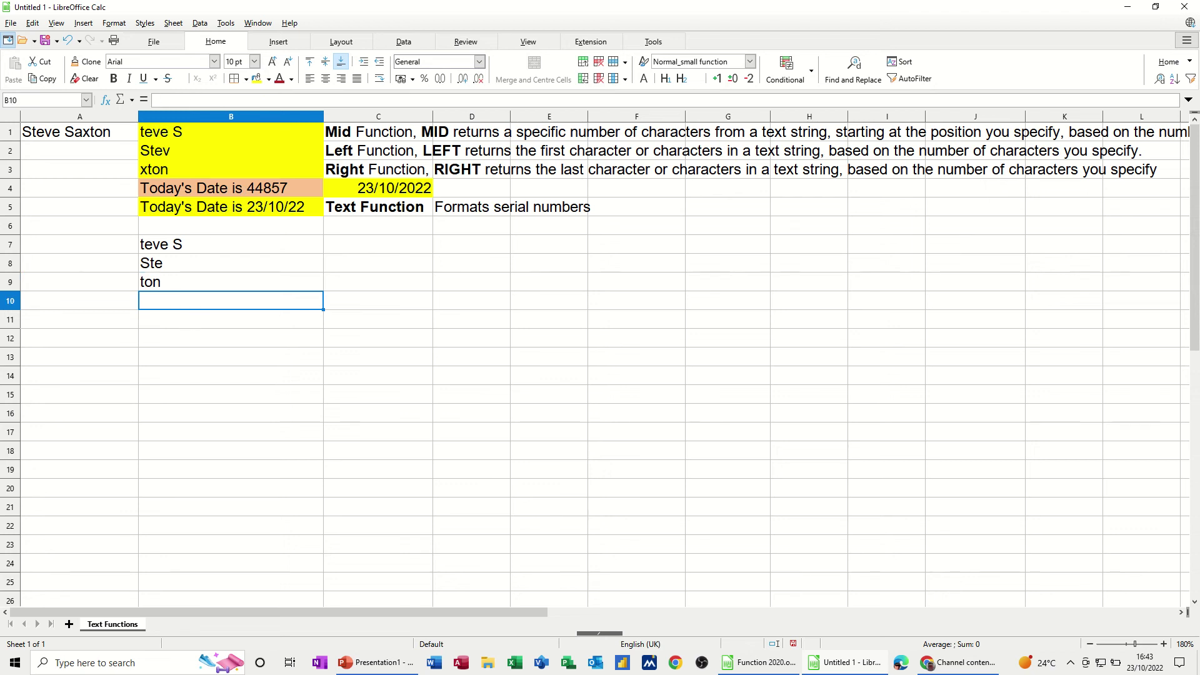
- Enter ="Today's date is "&C4 in B10, fixing the missing apostrophe and stray bracket
{"action": "type", "text": "="}
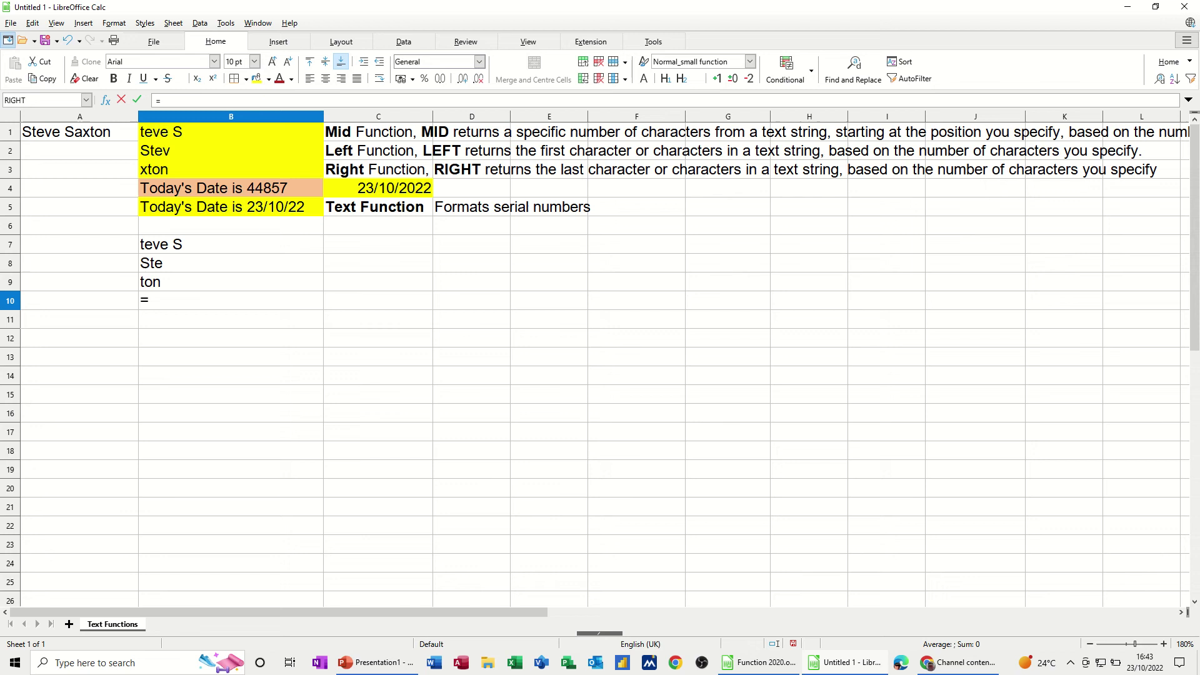
{"action": "type", "text": "\"Todays date is"}
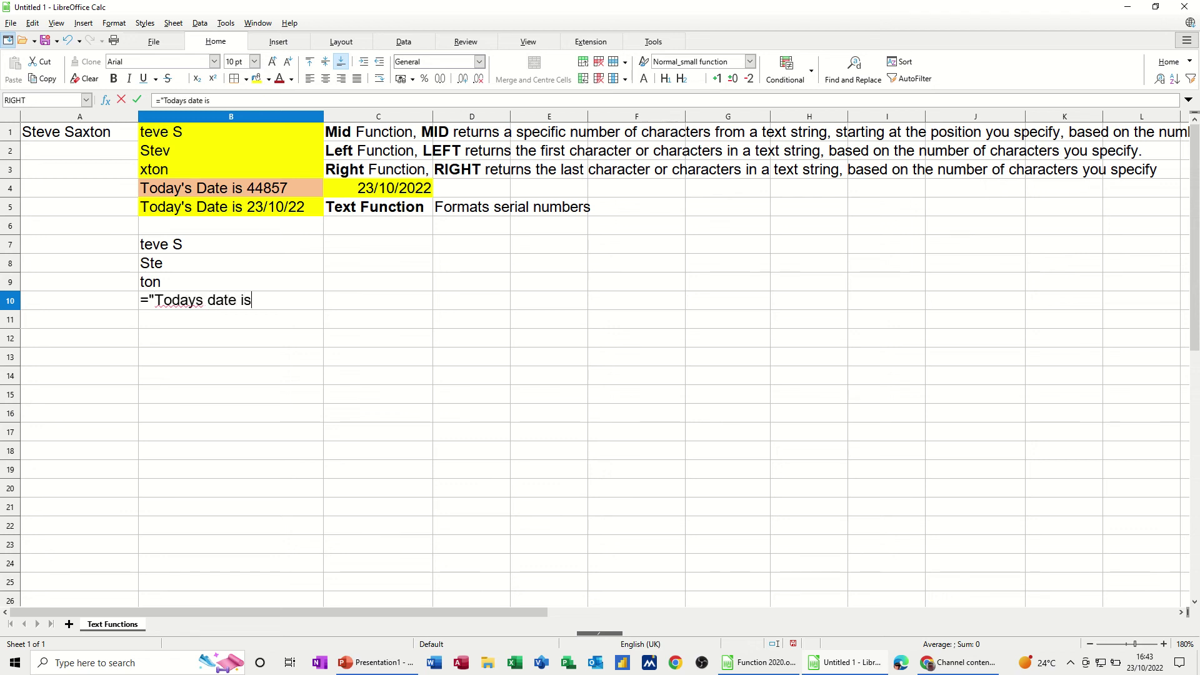
{"action": "type", "text": " \"&"}
{"action": "left_click", "coordinate": [369, 194]}
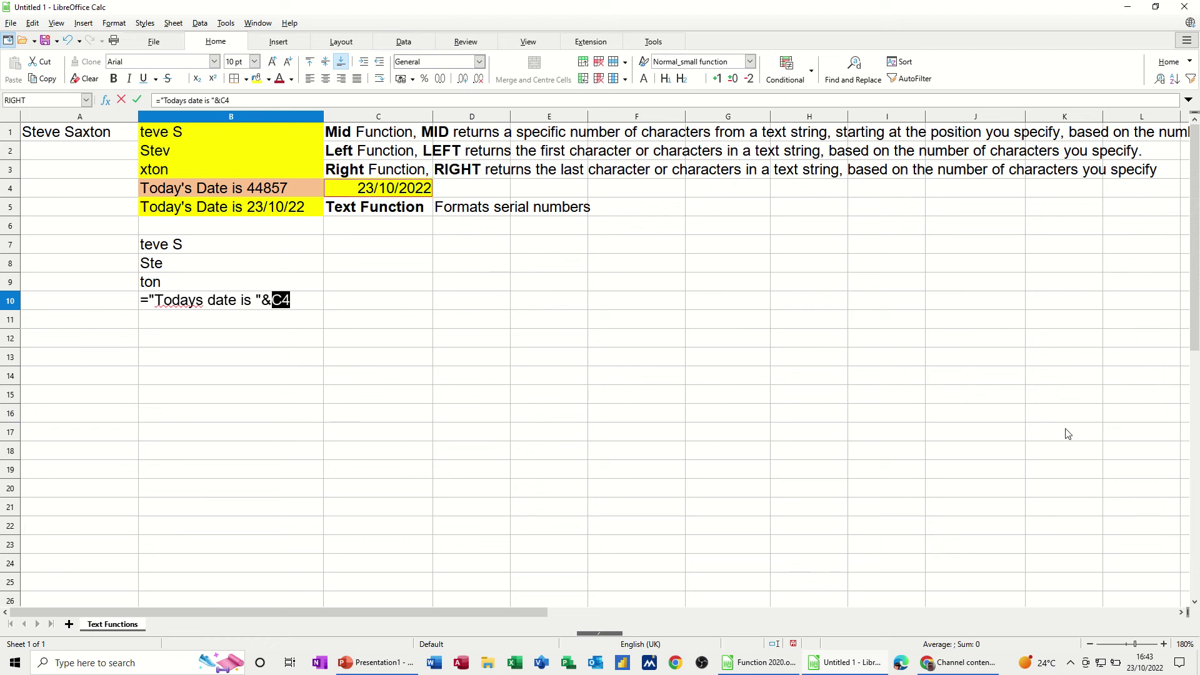
{"action": "type", "text": ")"}
{"action": "key", "text": "BackSpace"}
{"action": "left_click", "coordinate": [198, 300]}
{"action": "type", "text": "'"}
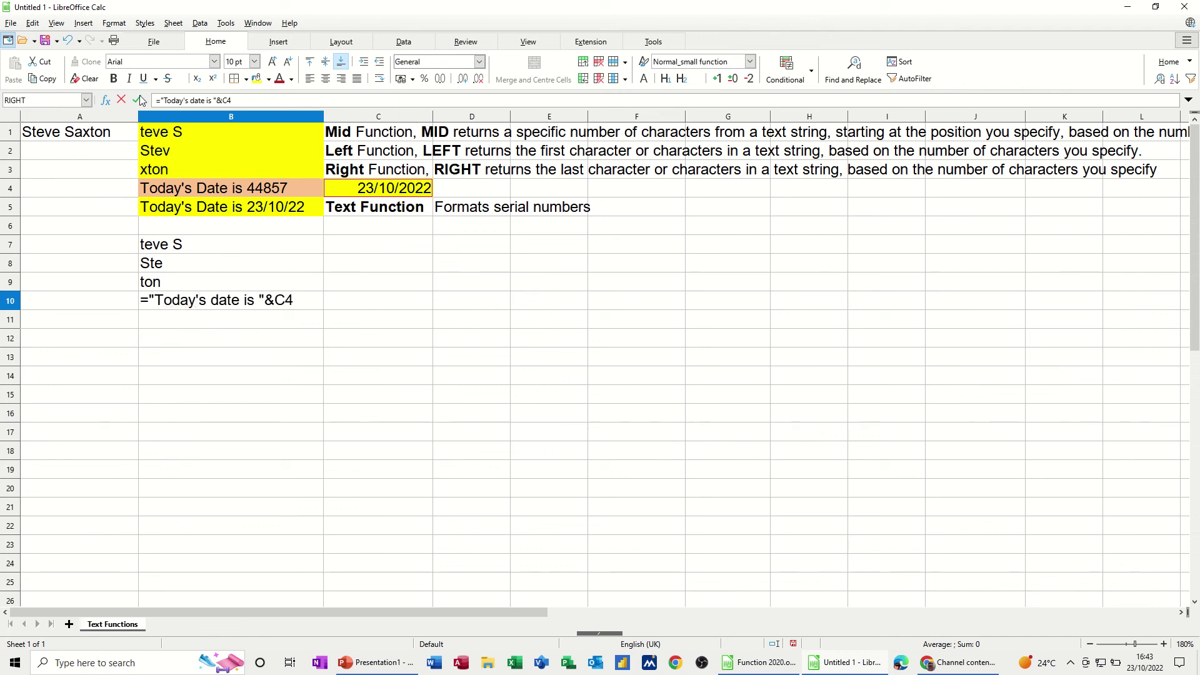
{"action": "left_click", "coordinate": [138, 99]}
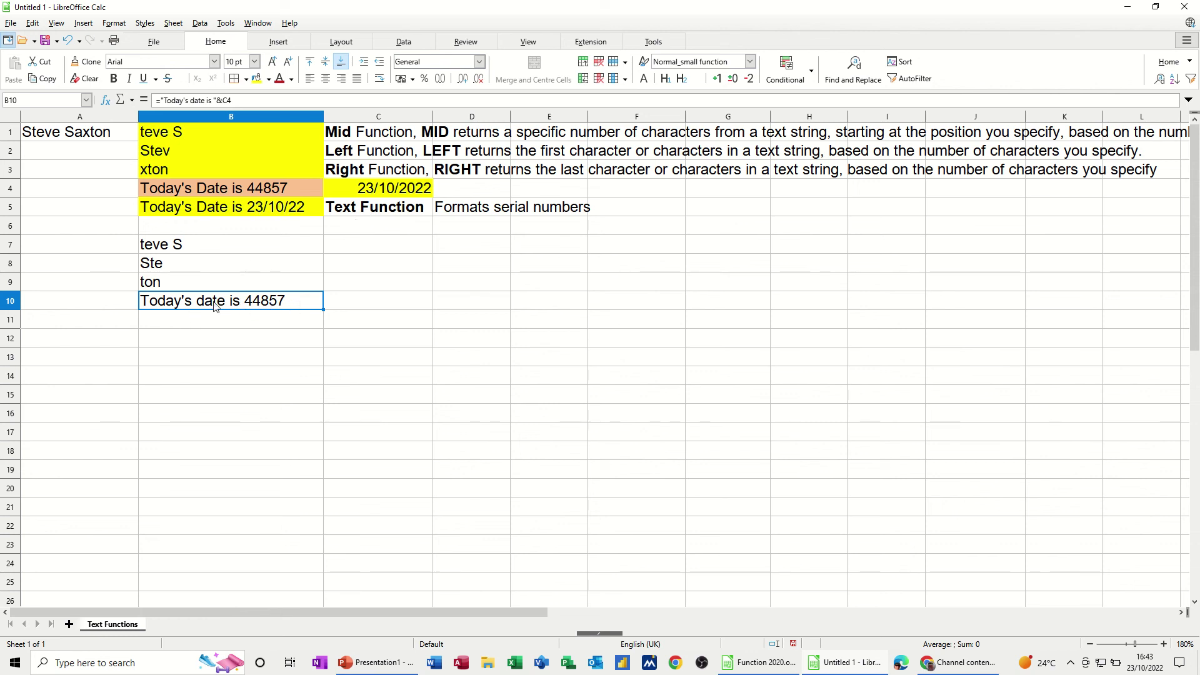
{"action": "left_click", "coordinate": [198, 321]}
- Enter ="Today's date is "&TEXT(C4,"dd/mm/yy") in B11 to show the date as dd/mm/yy
{"action": "type", "text": "="}
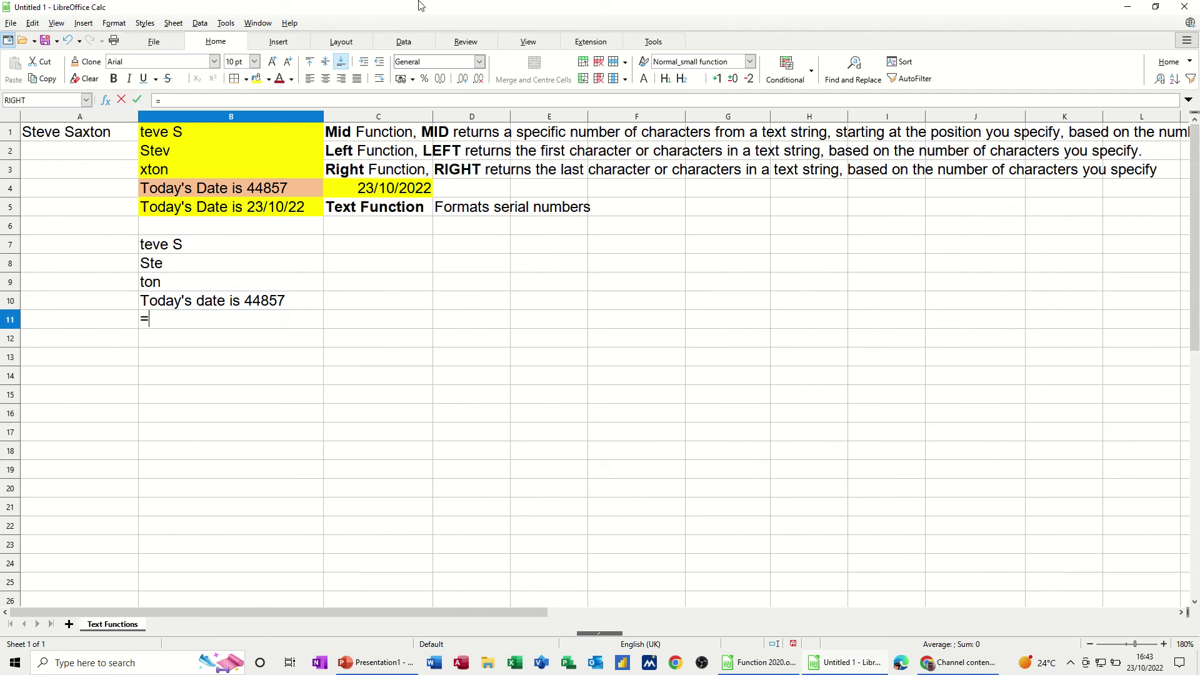
{"action": "type", "text": "\"Today's "}
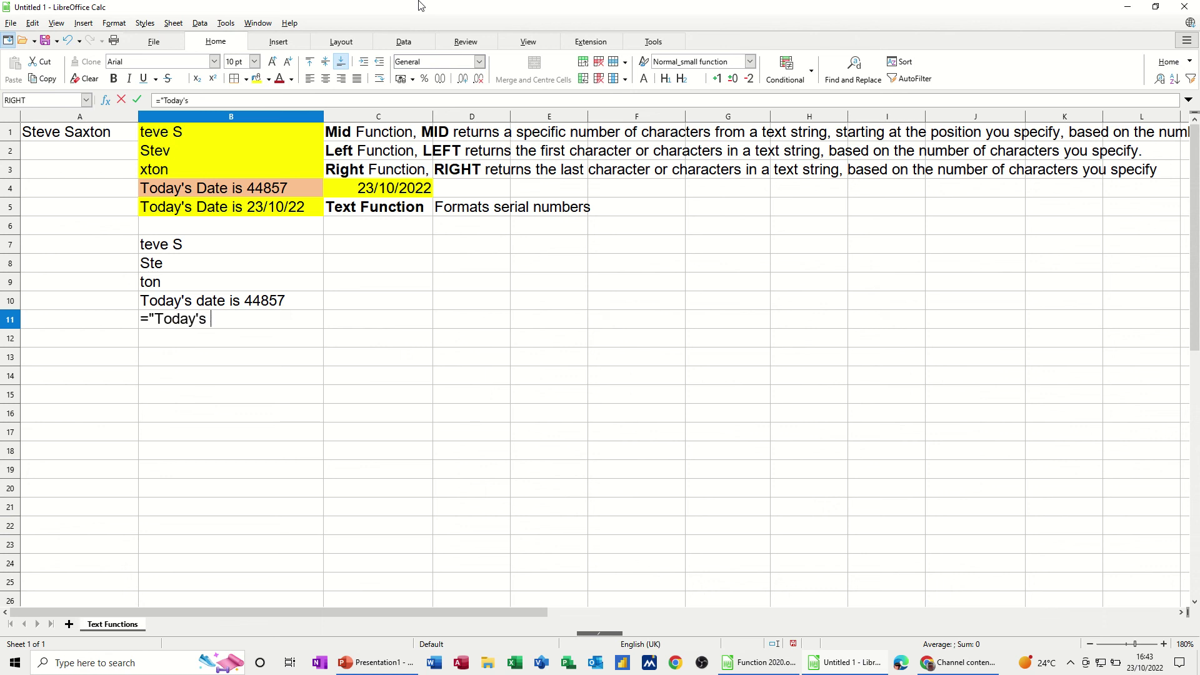
{"action": "type", "text": "date is \"&text"}
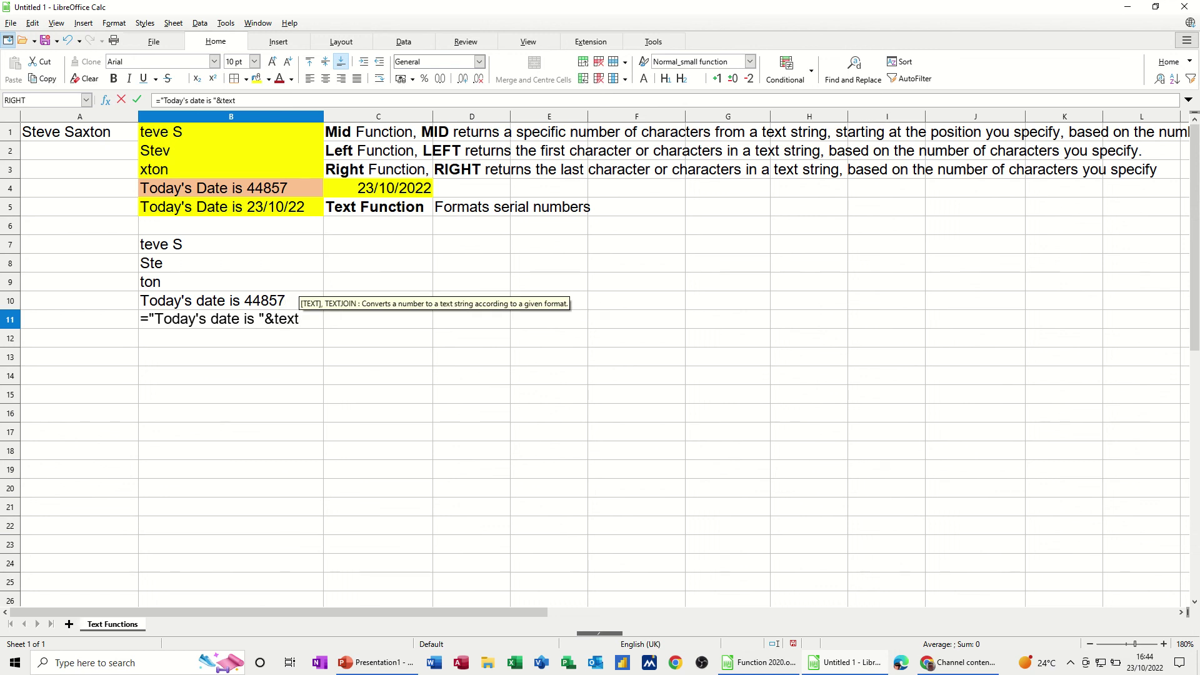
{"action": "type", "text": "("}
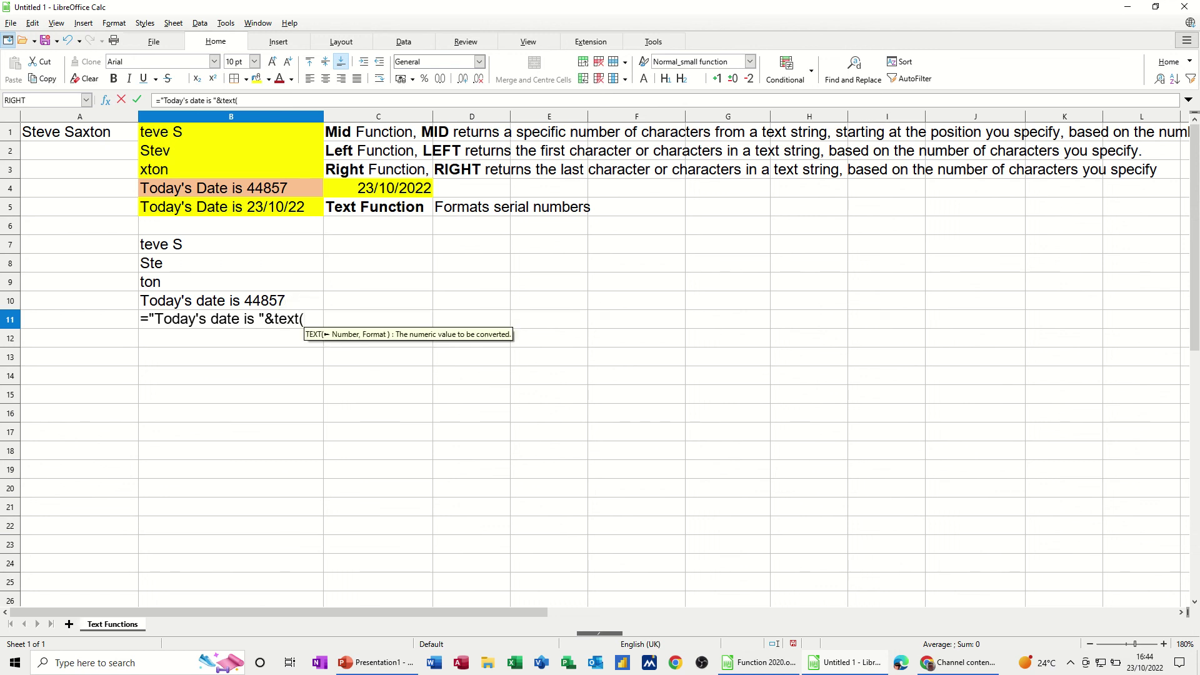
{"action": "left_click", "coordinate": [398, 192]}
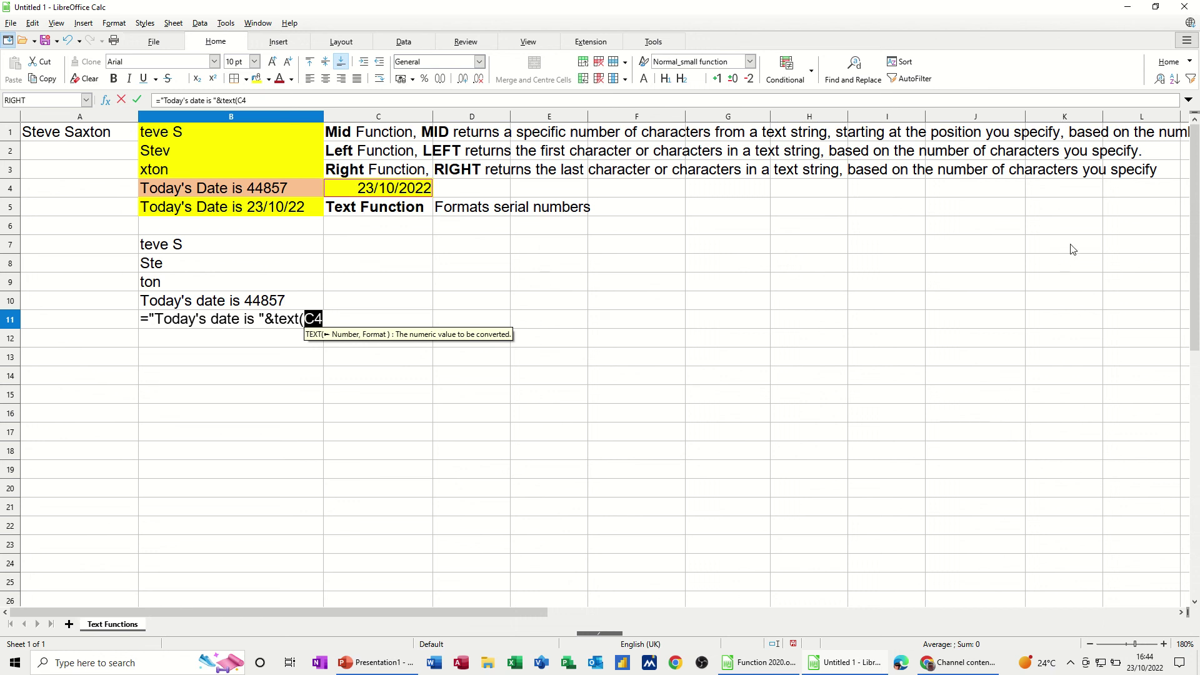
{"action": "type", "text": ","}
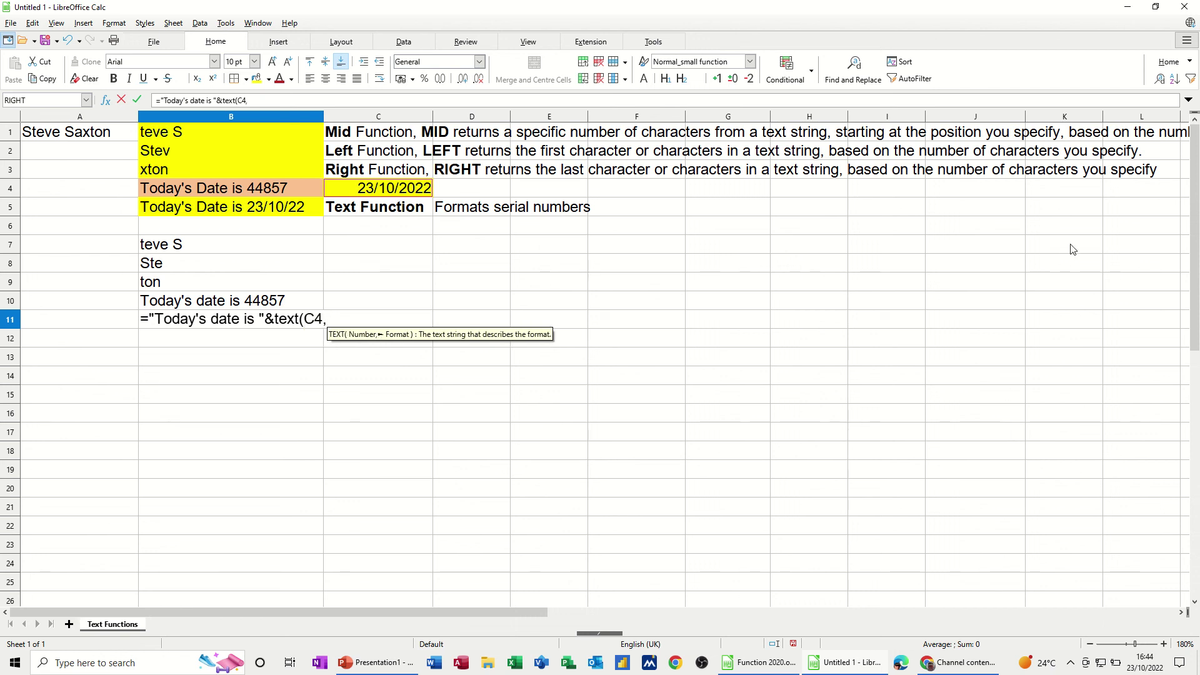
{"action": "type", "text": "\""}
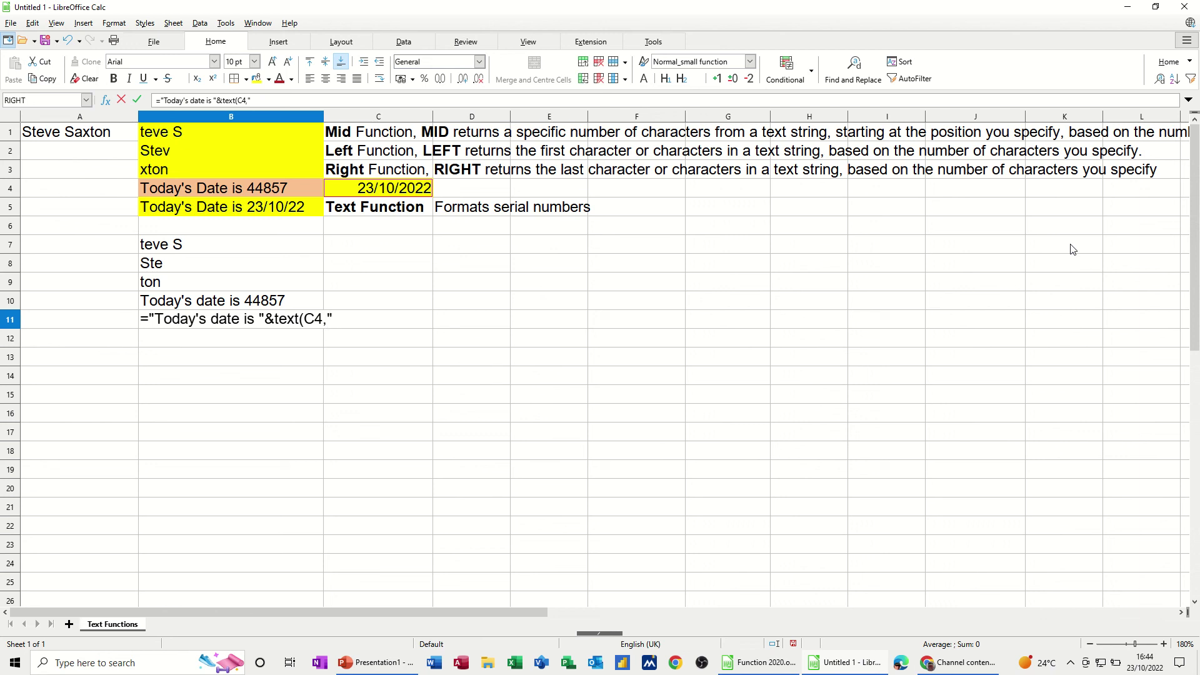
{"action": "type", "text": "dd/mm/yy\""}
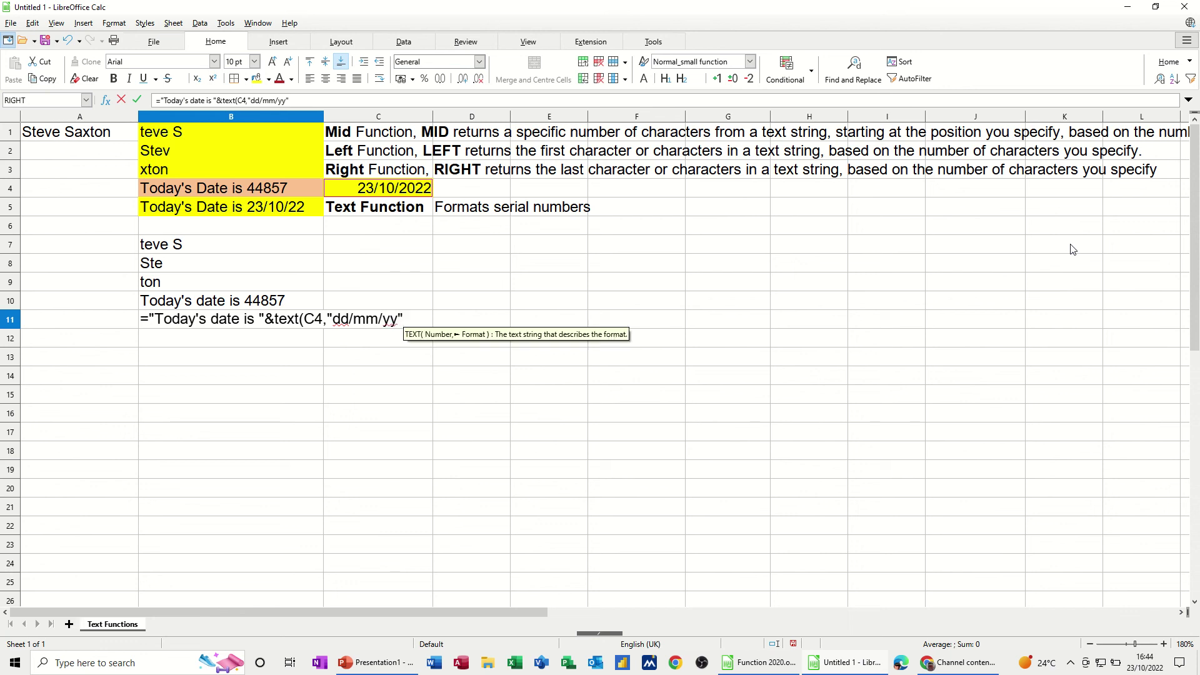
{"action": "type", "text": ")"}
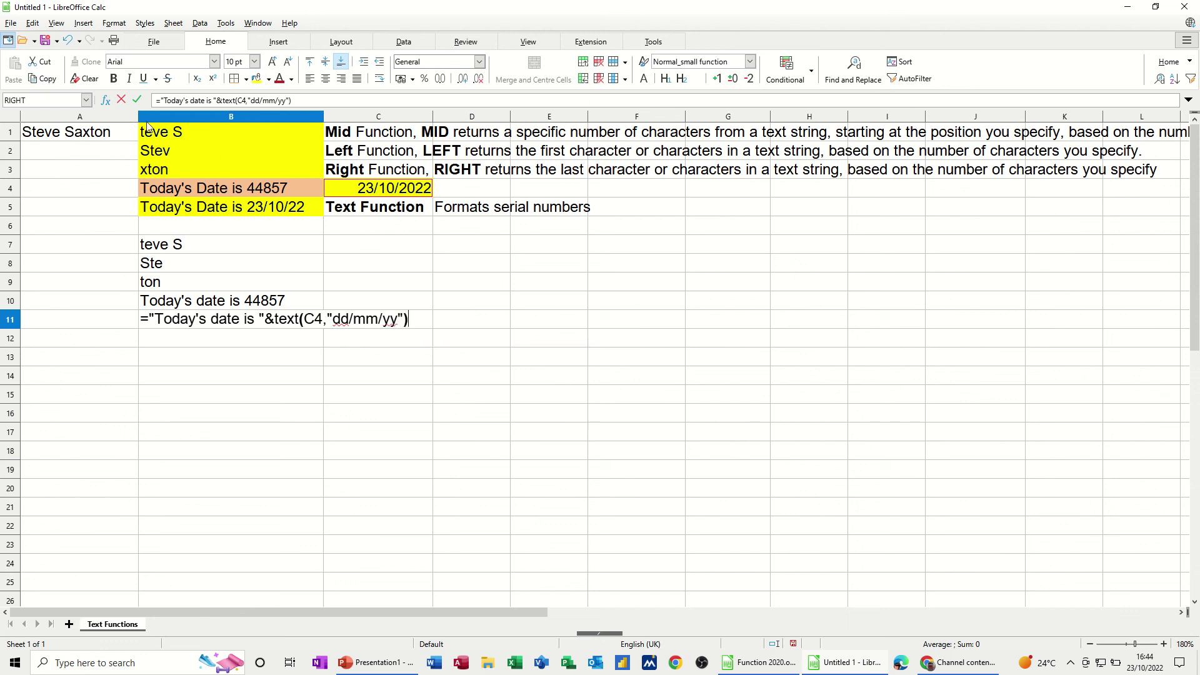
{"action": "left_click", "coordinate": [137, 101]}
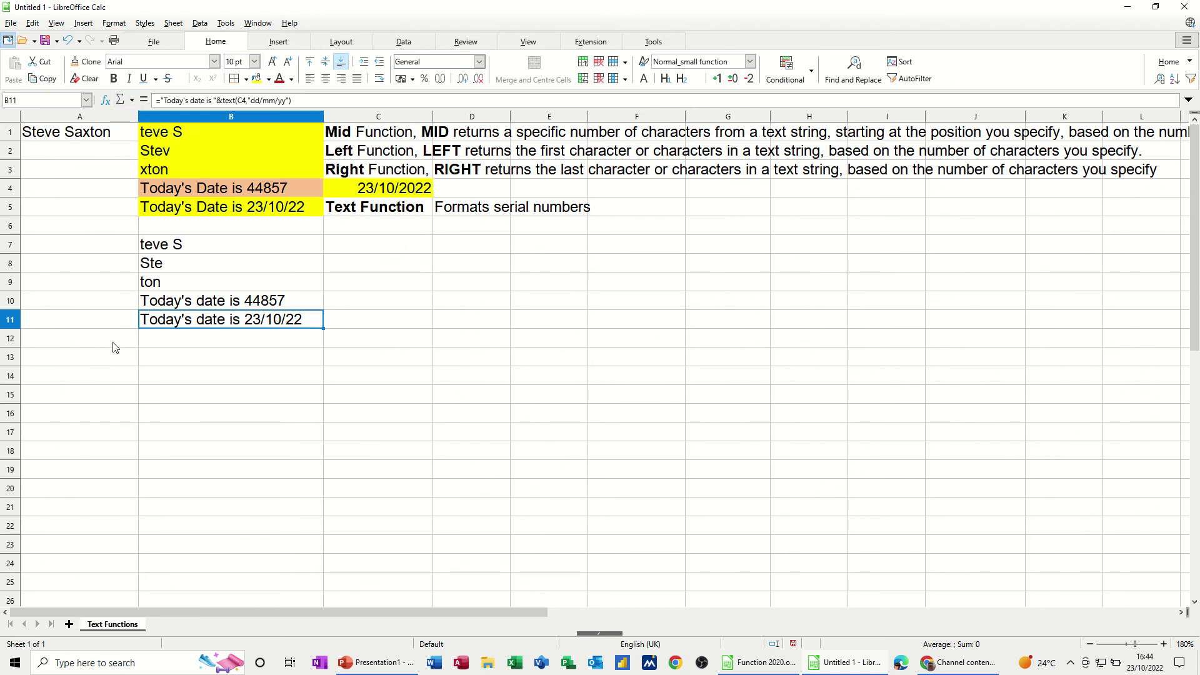